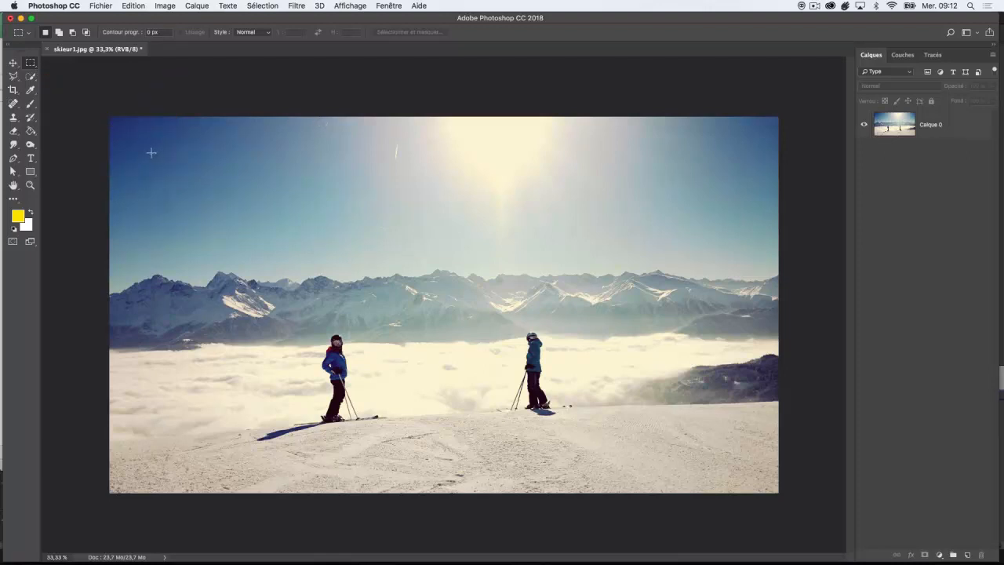
Step: Select a wide rectangular strip across the sky and try moving its pixels down about 4.45 cm
{"action": "left_click_drag", "start_coordinate": [151, 153], "coordinate": [722, 230]}
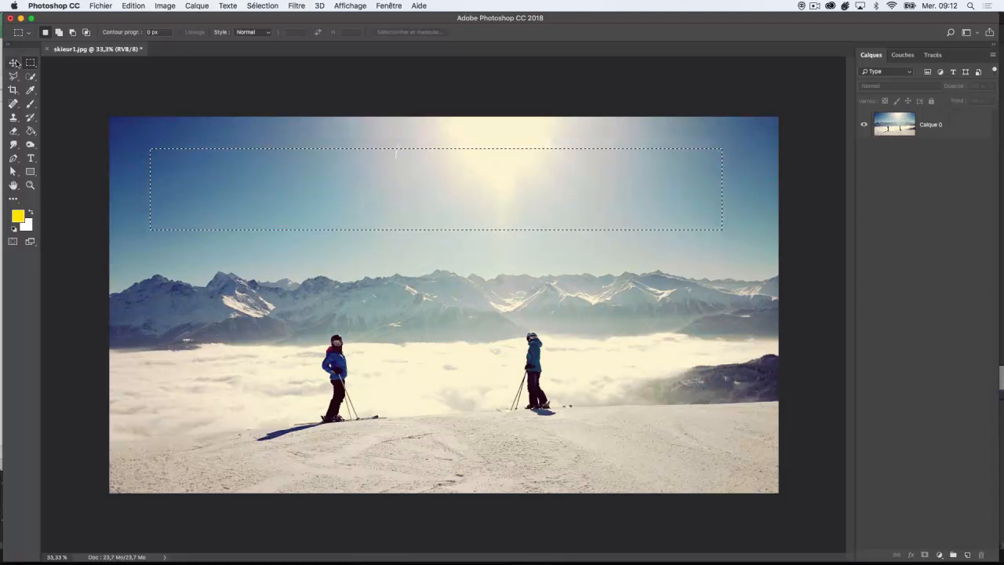
{"action": "key", "text": "v"}
{"action": "left_click", "coordinate": [262, 204]}
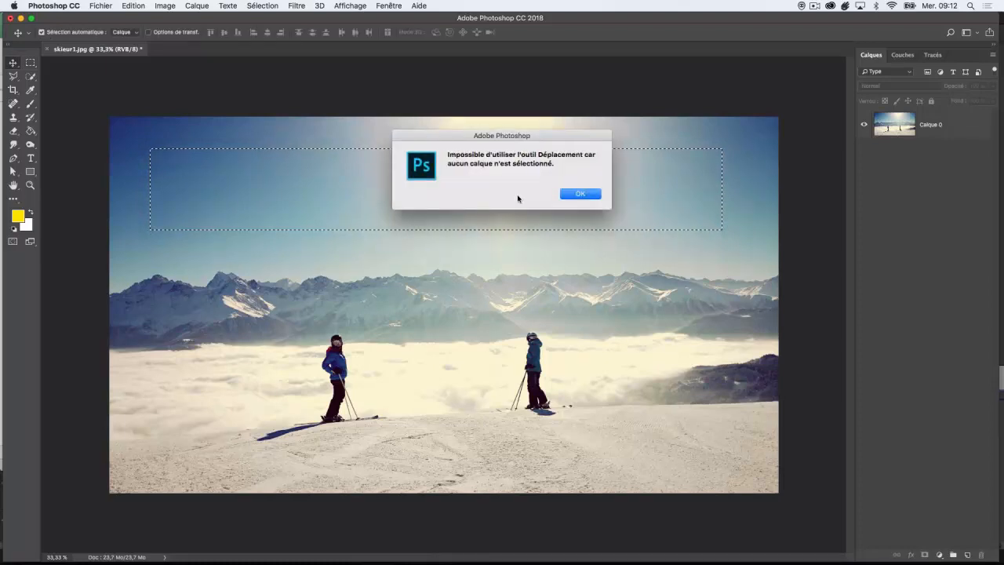
{"action": "left_click", "coordinate": [580, 197]}
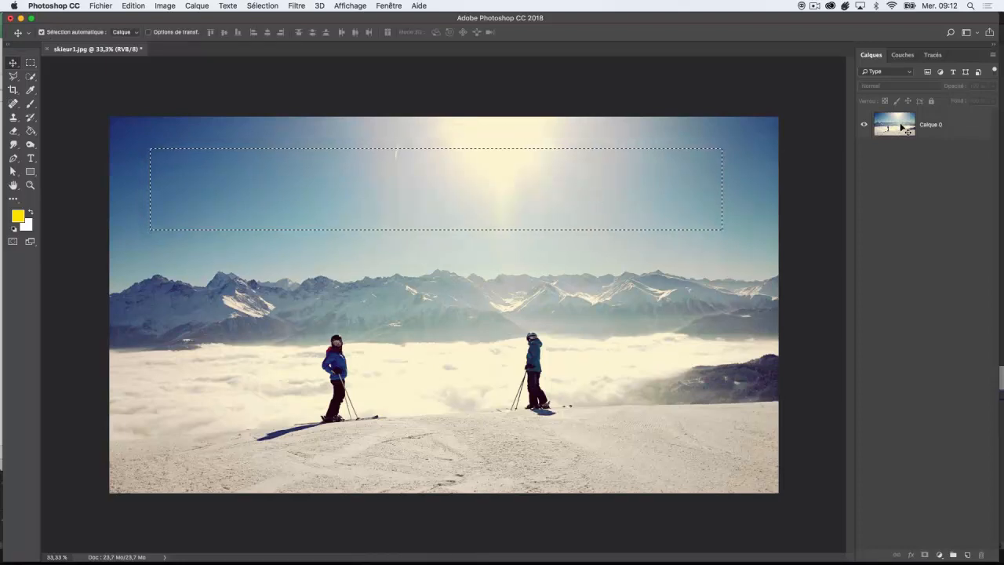
{"action": "left_click", "coordinate": [593, 195]}
{"action": "left_click_drag", "start_coordinate": [436, 182], "coordinate": [430, 280]}
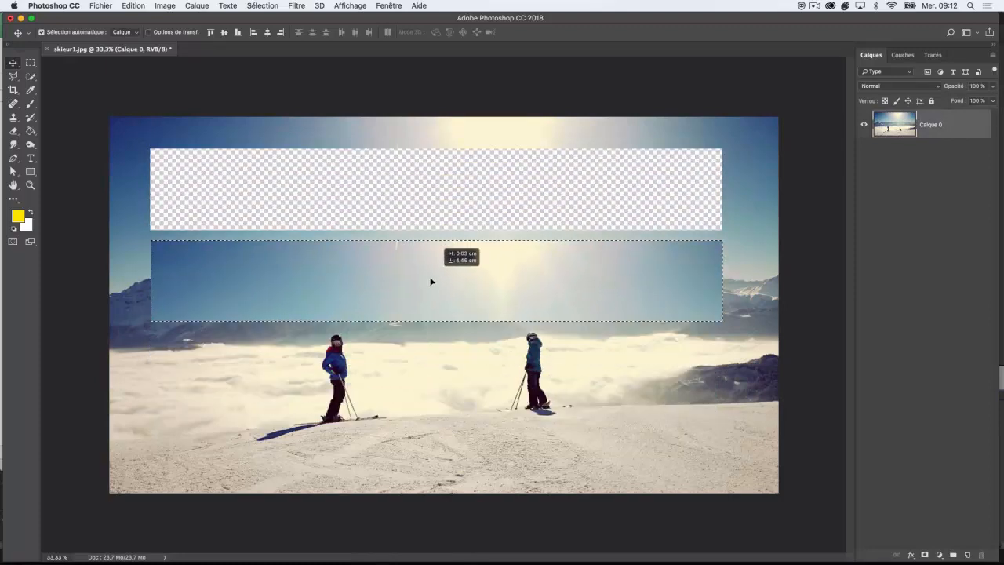
{"action": "key", "text": "super+z"}
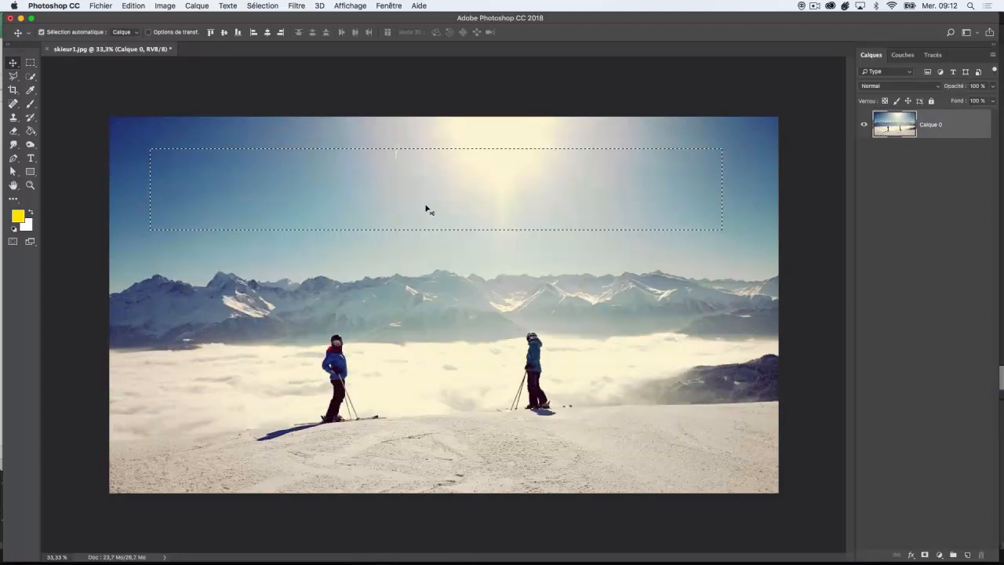
Step: Copy the selected sky strip onto a new layer and try moving the copy over the photo
{"action": "key", "text": "super+c"}
{"action": "key", "text": "super+v"}
{"action": "left_click_drag", "start_coordinate": [517, 206], "coordinate": [522, 335]}
{"action": "key", "text": "super+z"}
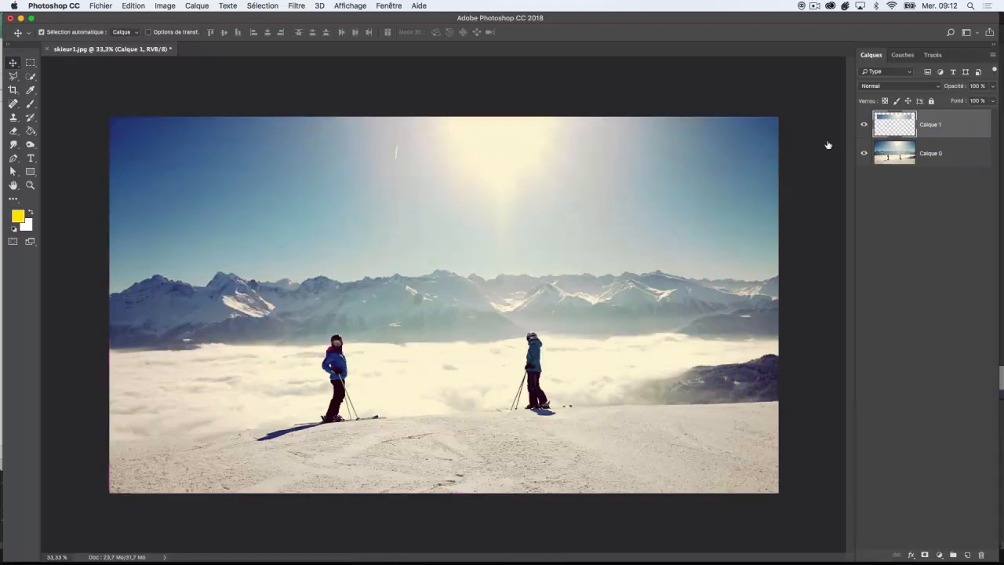
{"action": "left_click_drag", "start_coordinate": [476, 210], "coordinate": [434, 170]}
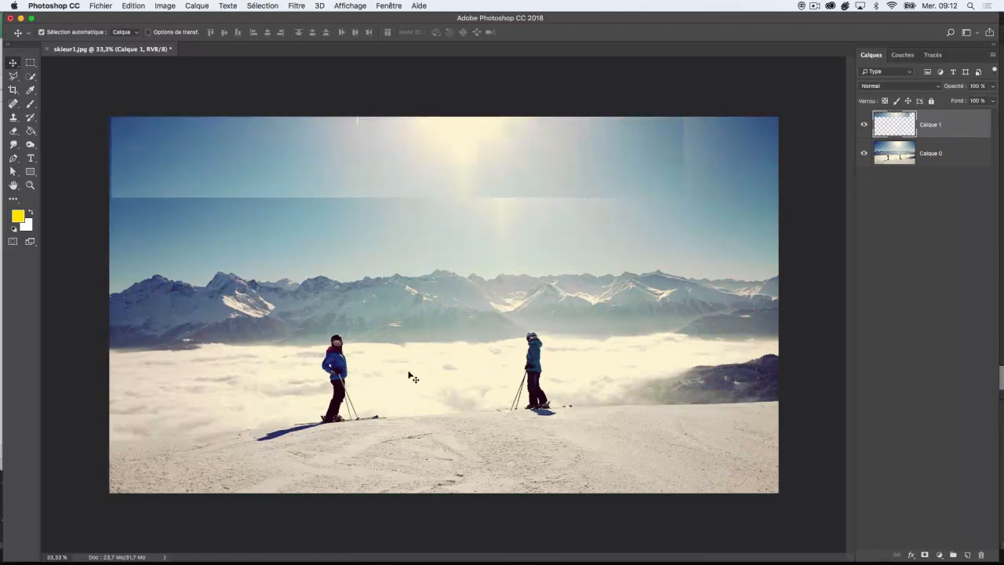
{"action": "key", "text": "super+z"}
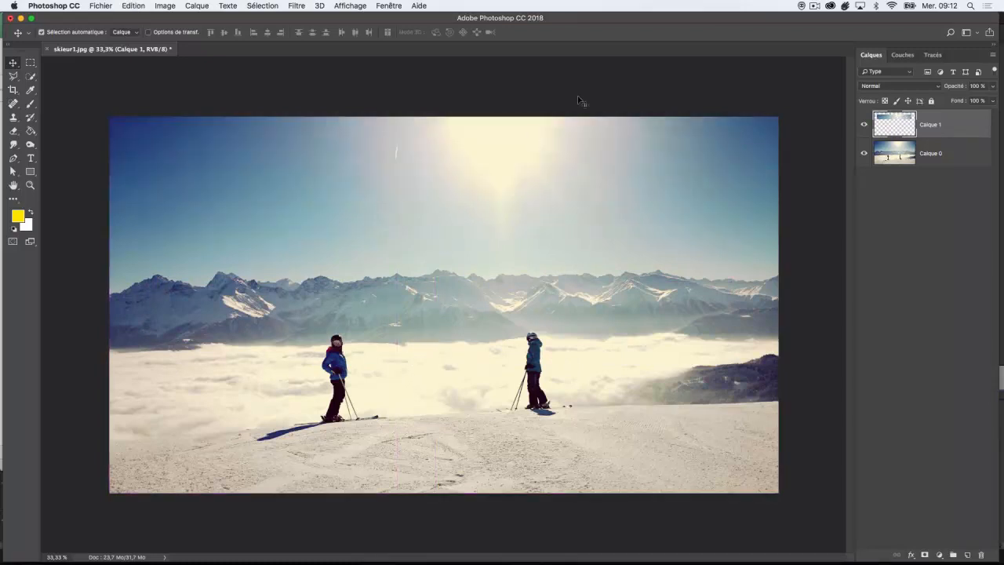
Step: Undo the pasted strip layer, restoring the rectangular selection on the original photo
{"action": "key", "text": "super+z"}
{"action": "key", "text": "super+z"}
{"action": "key", "text": "super+z"}
{"action": "key", "text": "super+z"}
{"action": "key", "text": "alt+super+z"}
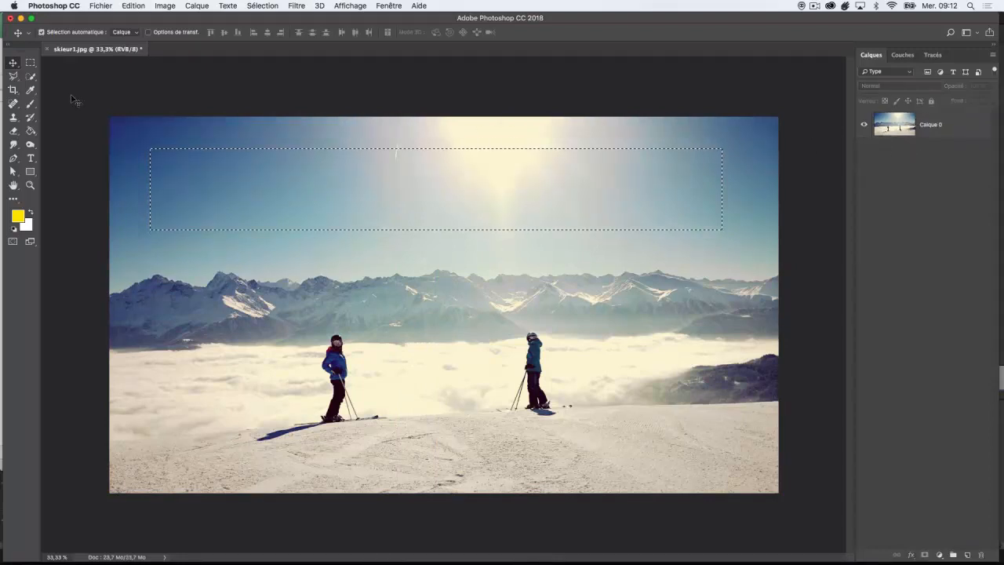
Step: Add a new layer and fill the rectangular sky selection with the yellow foreground colour
{"action": "left_click", "coordinate": [38, 63]}
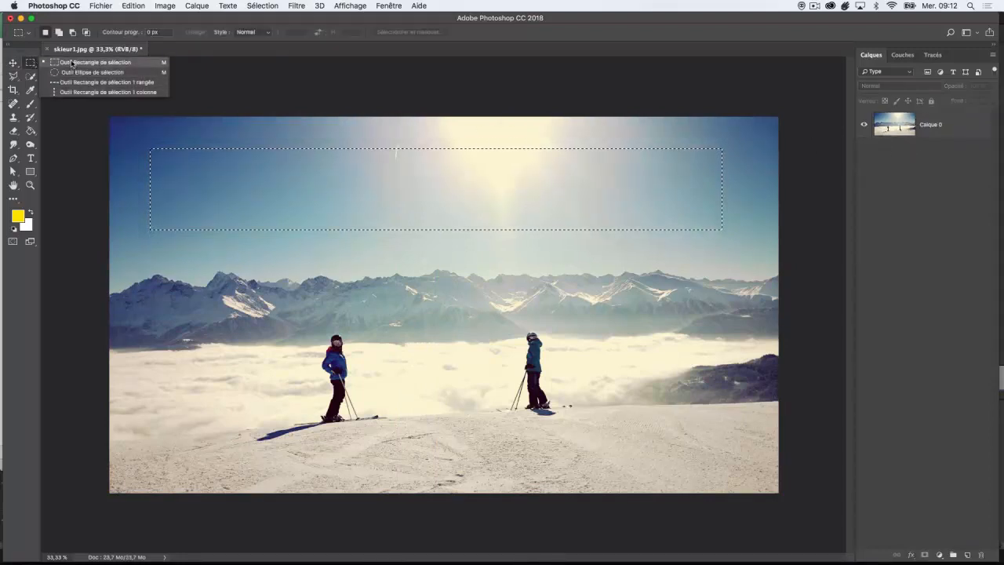
{"action": "left_click", "coordinate": [65, 60]}
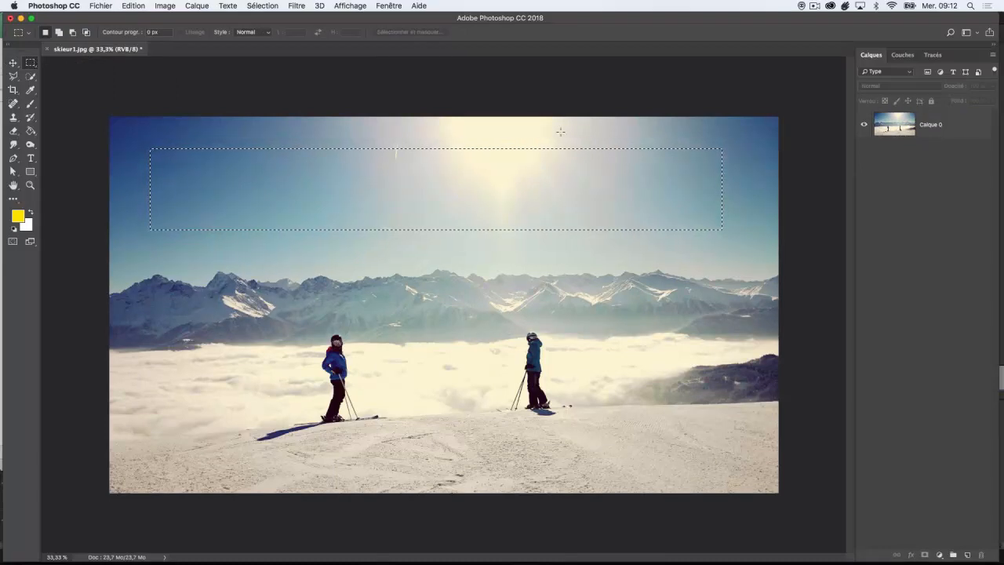
{"action": "left_click", "coordinate": [970, 556]}
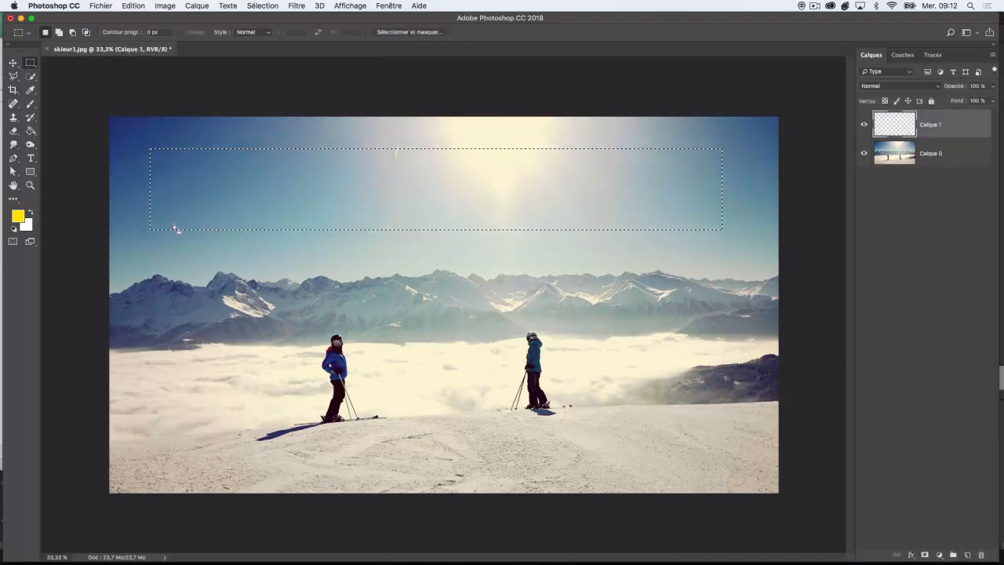
{"action": "left_click", "coordinate": [31, 131]}
{"action": "left_click", "coordinate": [202, 166]}
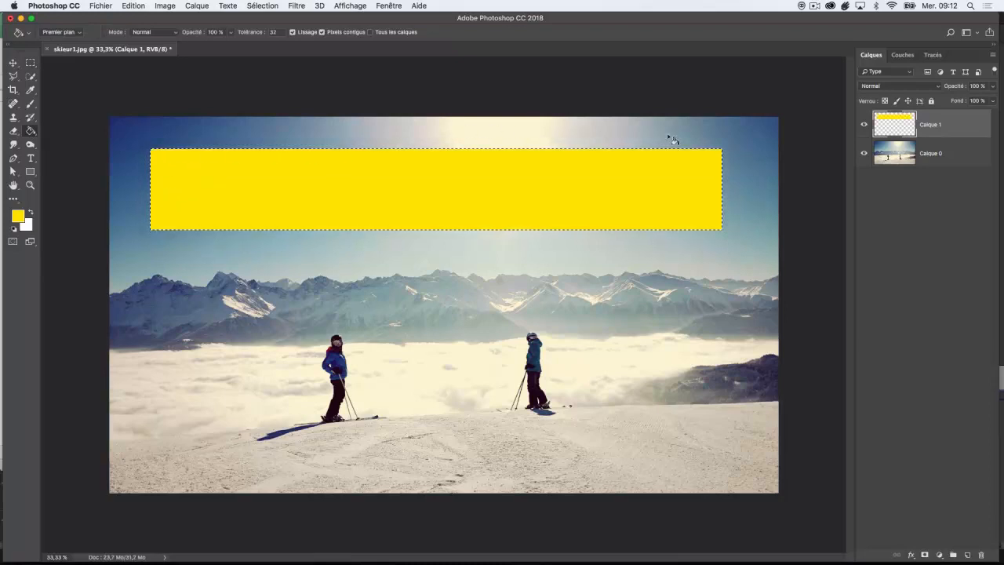
Step: Try shifting the yellow strip slightly, and undo both the move and the fill
{"action": "key", "text": "v"}
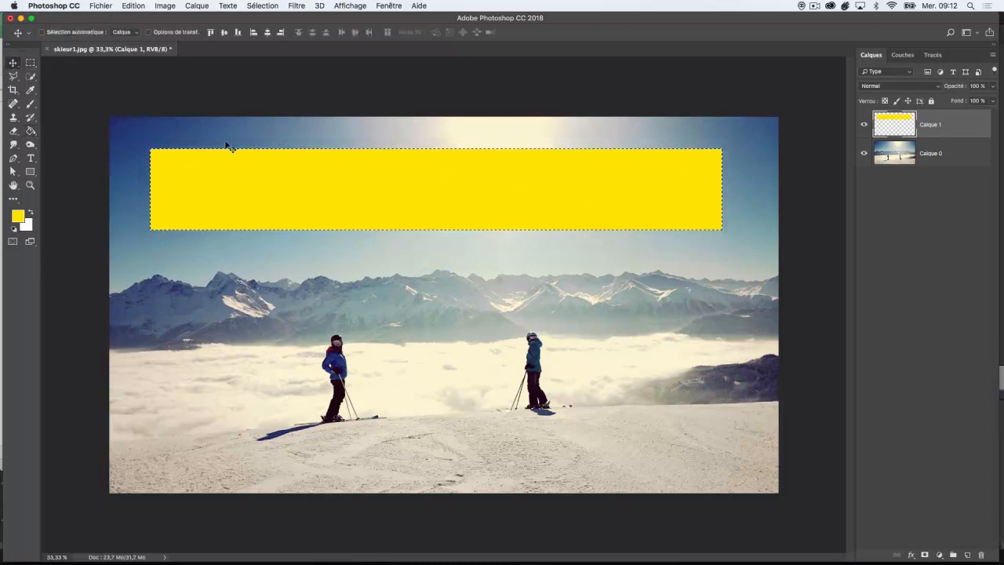
{"action": "mouse_move", "coordinate": [332, 206]}
{"action": "left_mouse_down"}
{"action": "mouse_move", "coordinate": [347, 262]}
{"action": "mouse_move", "coordinate": [304, 392]}
{"action": "mouse_move", "coordinate": [342, 215]}
{"action": "mouse_move", "coordinate": [334, 192]}
{"action": "mouse_move", "coordinate": [321, 203]}
{"action": "left_mouse_up"}
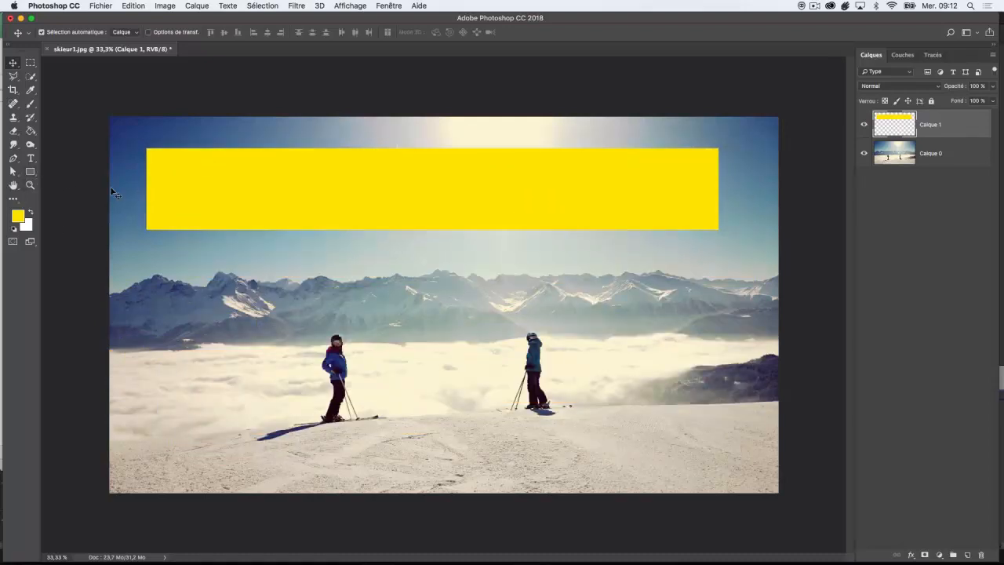
{"action": "key", "text": "super+x"}
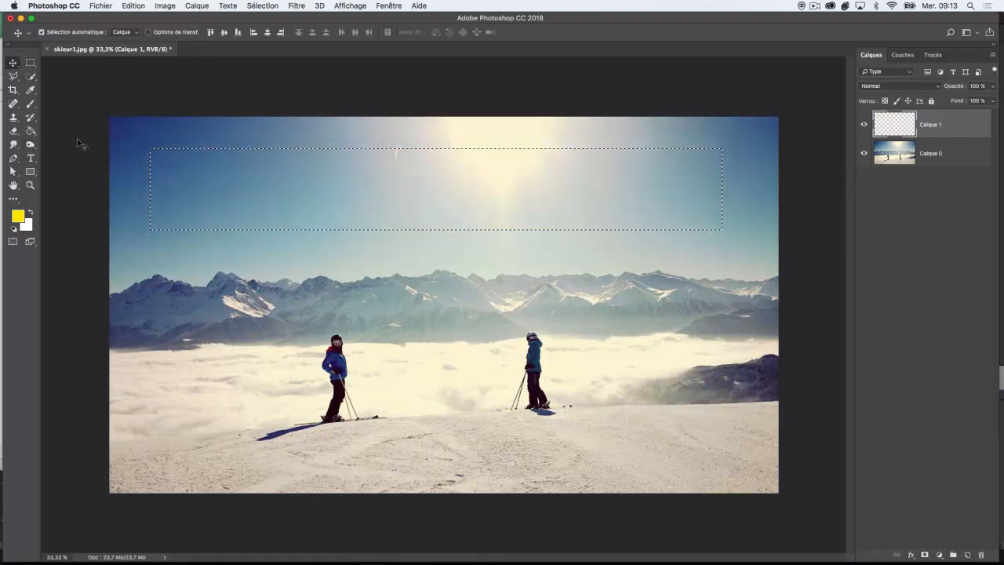
Step: Fill the rectangular selection with yellow again and delete the strip's layer
{"action": "left_click", "coordinate": [31, 131]}
{"action": "left_click", "coordinate": [258, 183]}
{"action": "key", "text": "super+z"}
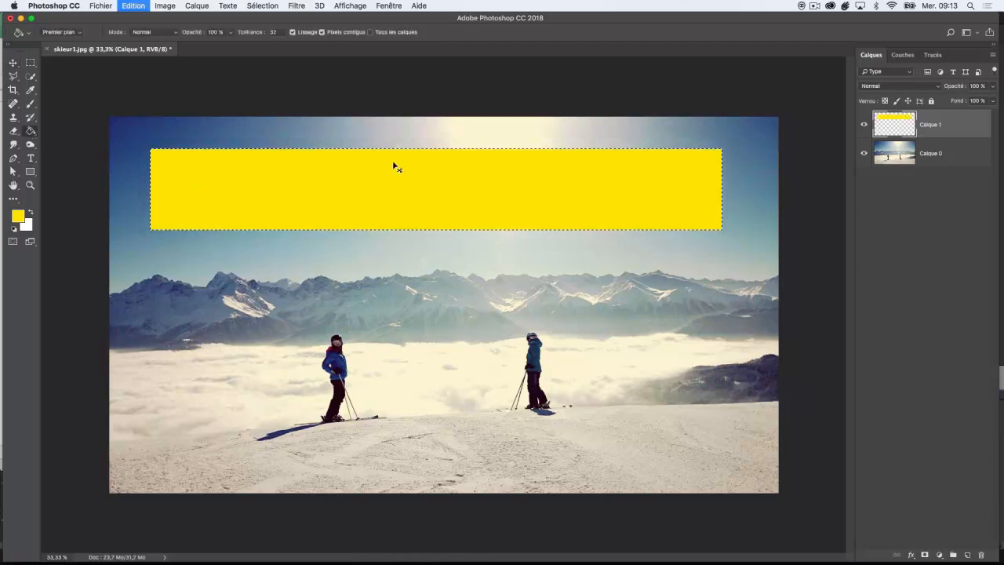
{"action": "left_click_drag", "start_coordinate": [871, 125], "coordinate": [981, 554]}
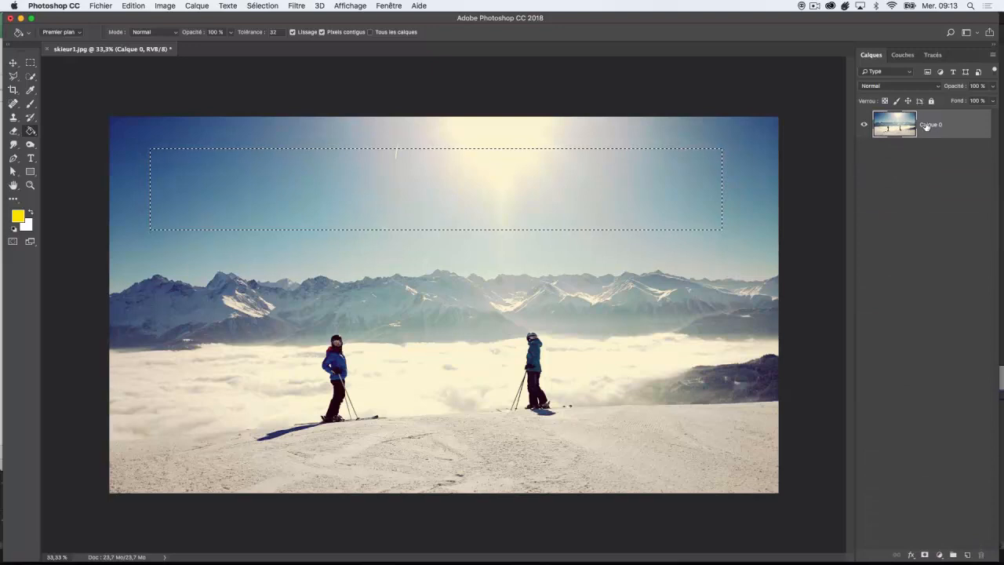
Step: Try moving the selected sky strip on Calque 0, undo the move, and clear the selection
{"action": "left_click", "coordinate": [14, 63]}
{"action": "left_click_drag", "start_coordinate": [178, 164], "coordinate": [189, 184]}
{"action": "key", "text": "super+z"}
{"action": "key", "text": "super+d"}
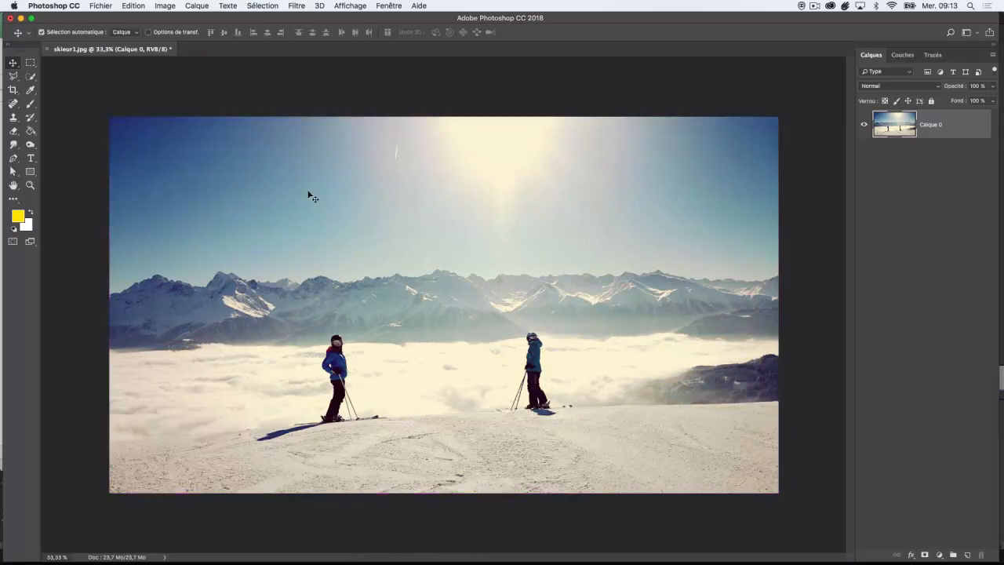
Step: Try an elliptical selection in the sky and replace it with a circular one over the mountains and the blue-jacketed skier's upper body
{"action": "left_click_drag", "start_coordinate": [31, 63], "coordinate": [74, 71]}
{"action": "left_click_drag", "start_coordinate": [233, 178], "coordinate": [671, 236]}
{"action": "left_click_drag", "start_coordinate": [232, 248], "coordinate": [436, 385]}
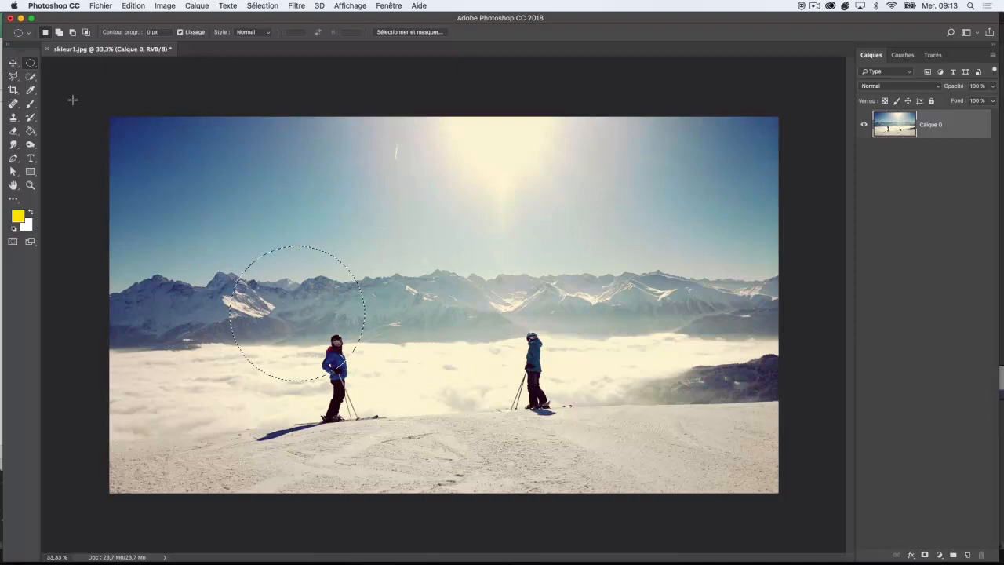
Step: Try moving the circular selection's pixels up into the dark blue corner of the sky
{"action": "left_click", "coordinate": [12, 62]}
{"action": "left_click_drag", "start_coordinate": [285, 290], "coordinate": [192, 175]}
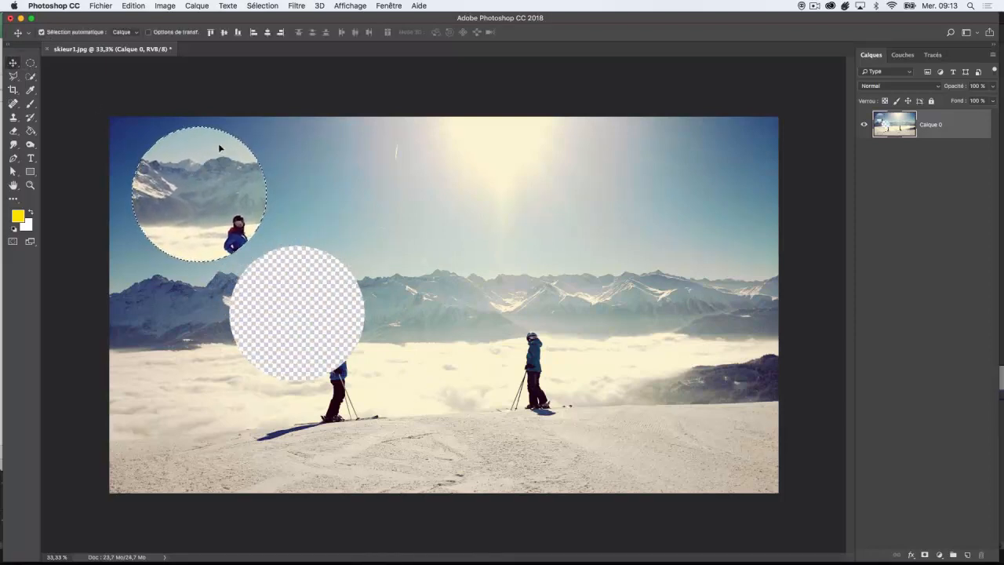
{"action": "key", "text": "super+z"}
Step: Try placing a duplicate of the circular selection in the blue corner of the sky, and undo the duplicate
{"action": "left_click_drag", "start_coordinate": [303, 306], "coordinate": [219, 178]}
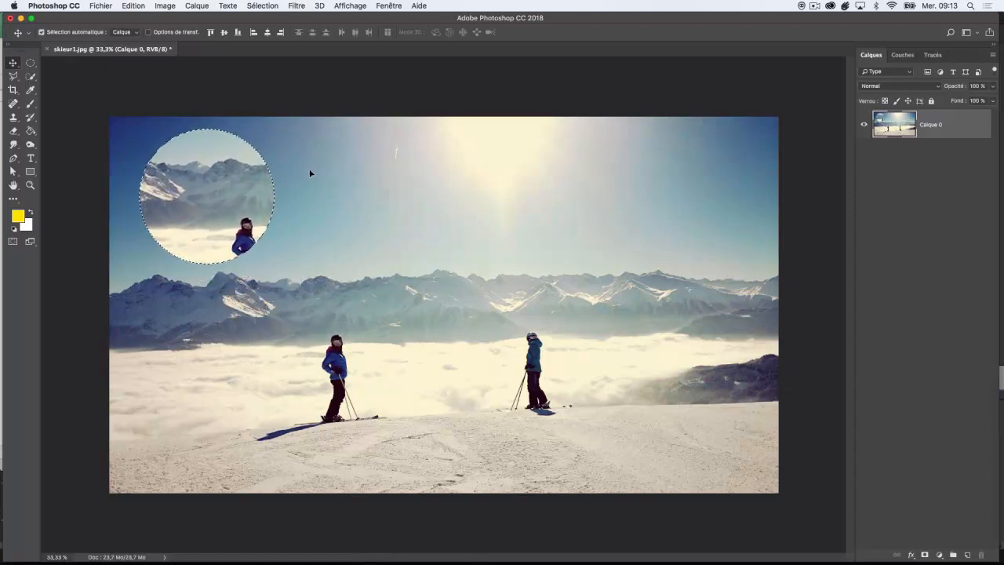
{"action": "key", "text": "super+d"}
{"action": "key", "text": "alt+super+z"}
{"action": "key", "text": "alt+super+z"}
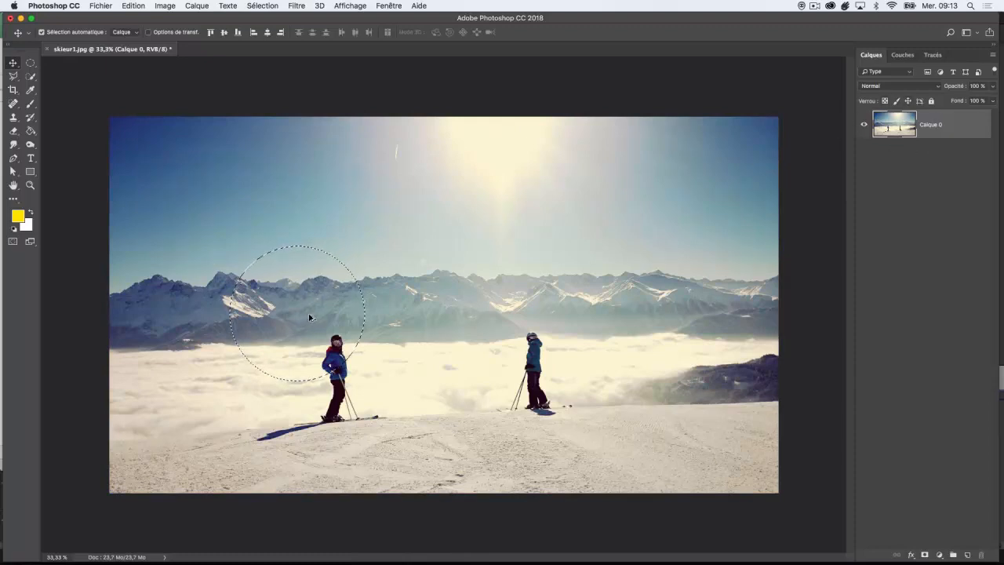
Step: Try placing duplicates of the circular selection below the sun, undo them, and clear the selection
{"action": "left_click_drag", "start_coordinate": [310, 317], "coordinate": [484, 215]}
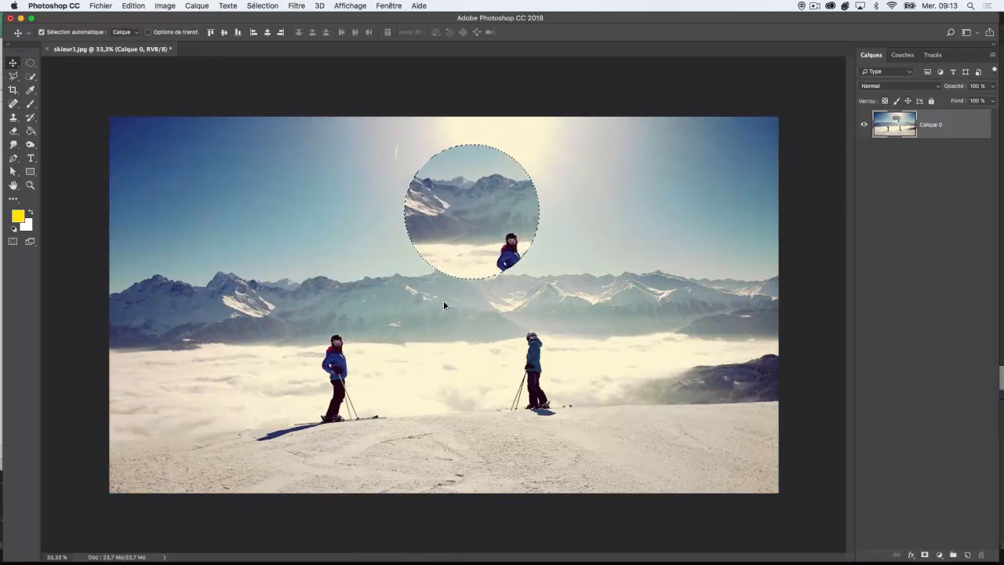
{"action": "key", "text": "ctrl+z"}
{"action": "left_click_drag", "start_coordinate": [307, 357], "coordinate": [468, 260]}
{"action": "key", "text": "ctrl+z"}
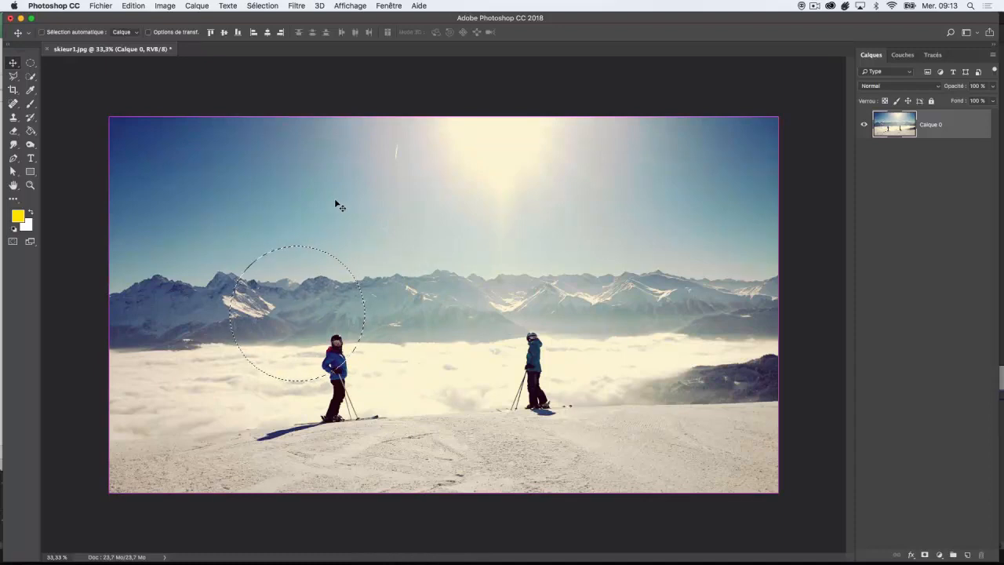
{"action": "key", "text": "ctrl+d"}
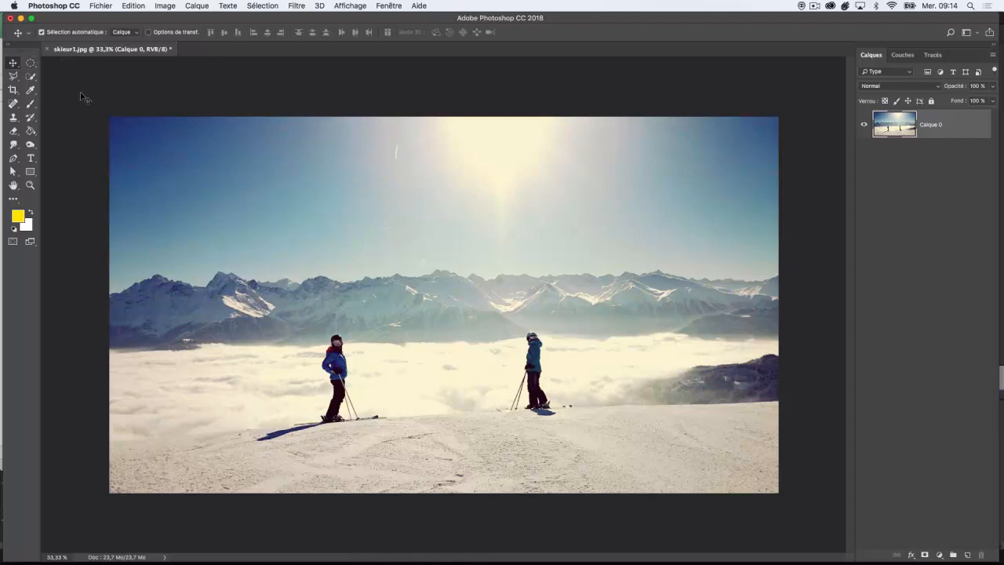
Step: Select a small square in the blue area of the sky and fill it with yellow on a new layer
{"action": "left_click", "coordinate": [29, 63]}
{"action": "left_click", "coordinate": [79, 63]}
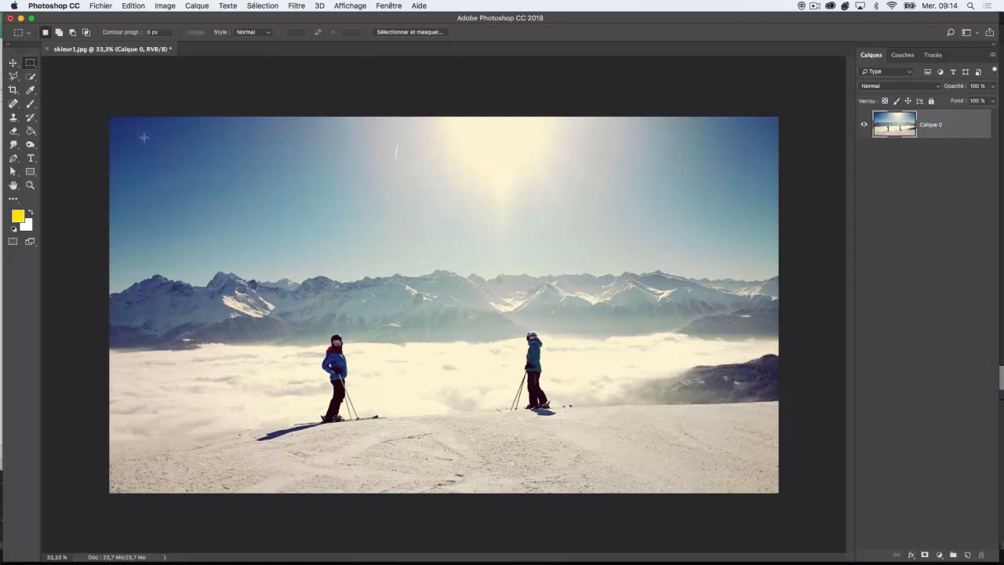
{"action": "left_click_drag", "start_coordinate": [170, 147], "coordinate": [248, 225]}
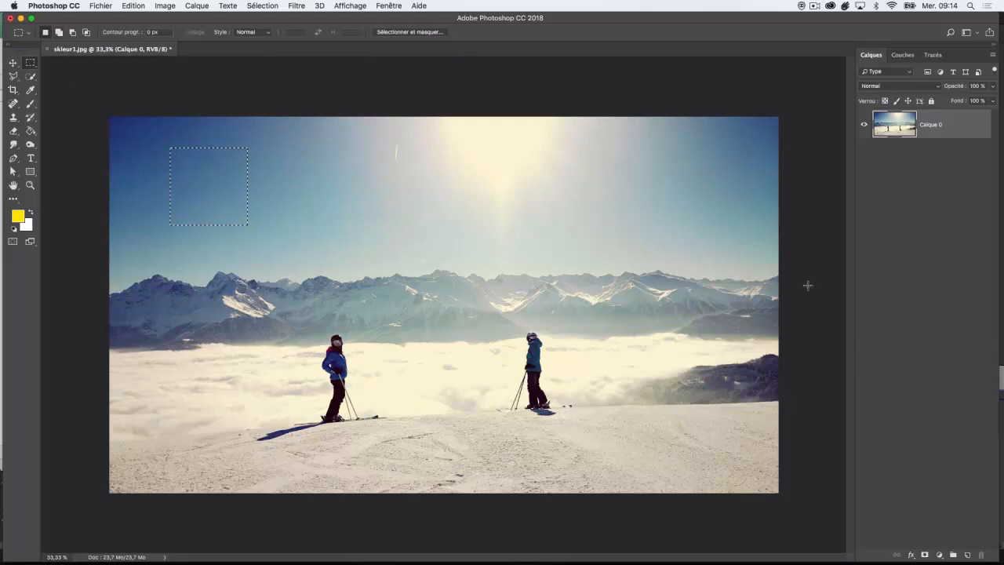
{"action": "left_click", "coordinate": [967, 555]}
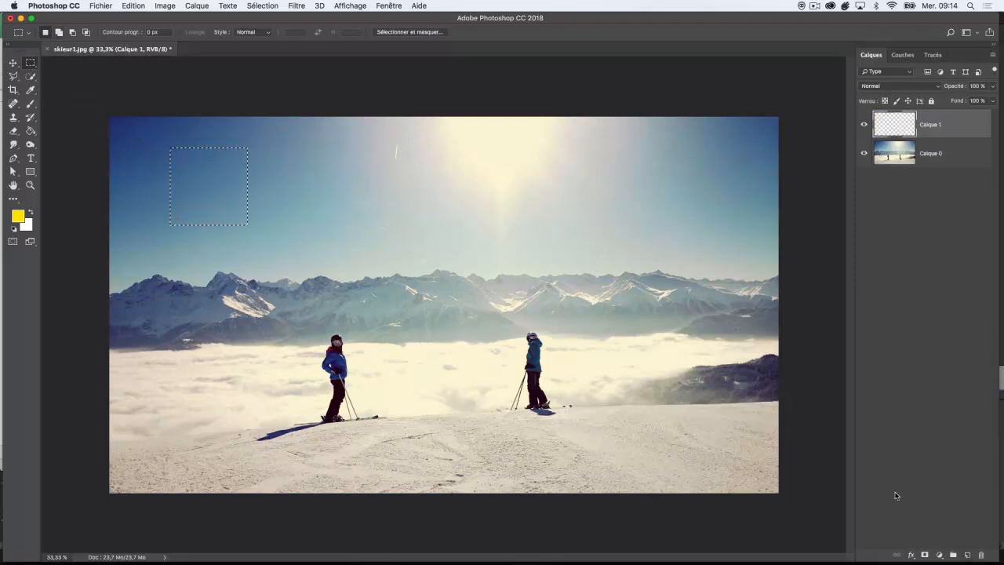
{"action": "left_click", "coordinate": [31, 131]}
{"action": "left_click", "coordinate": [183, 166]}
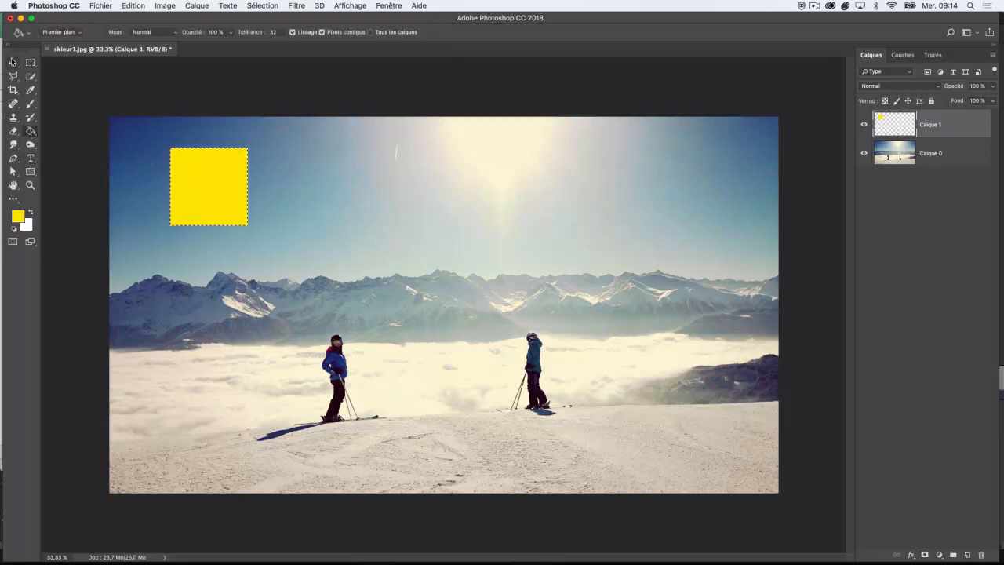
Step: Move the yellow square down toward the mountains and delete its layer
{"action": "left_click", "coordinate": [30, 62]}
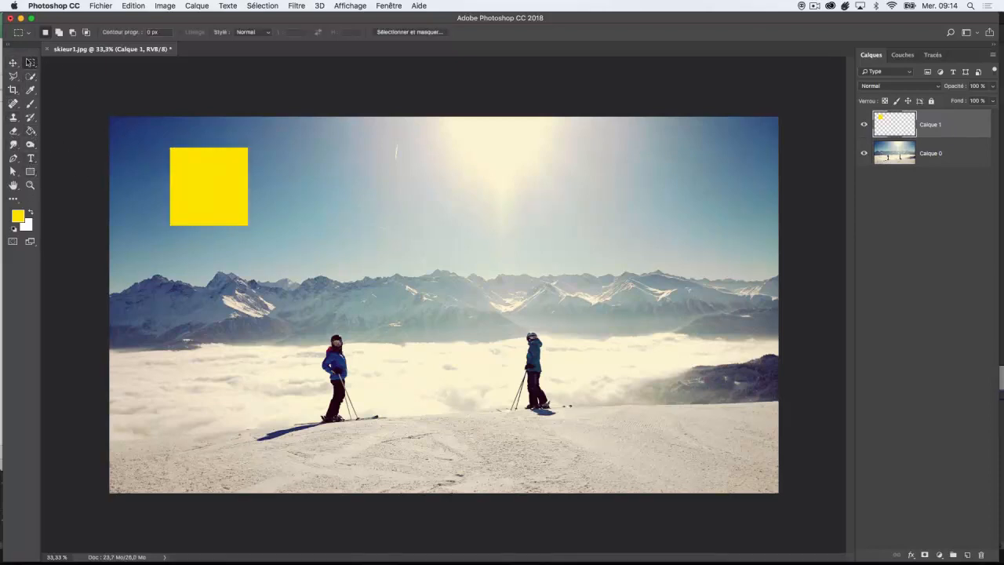
{"action": "left_click", "coordinate": [13, 63]}
{"action": "left_click_drag", "start_coordinate": [205, 175], "coordinate": [283, 223]}
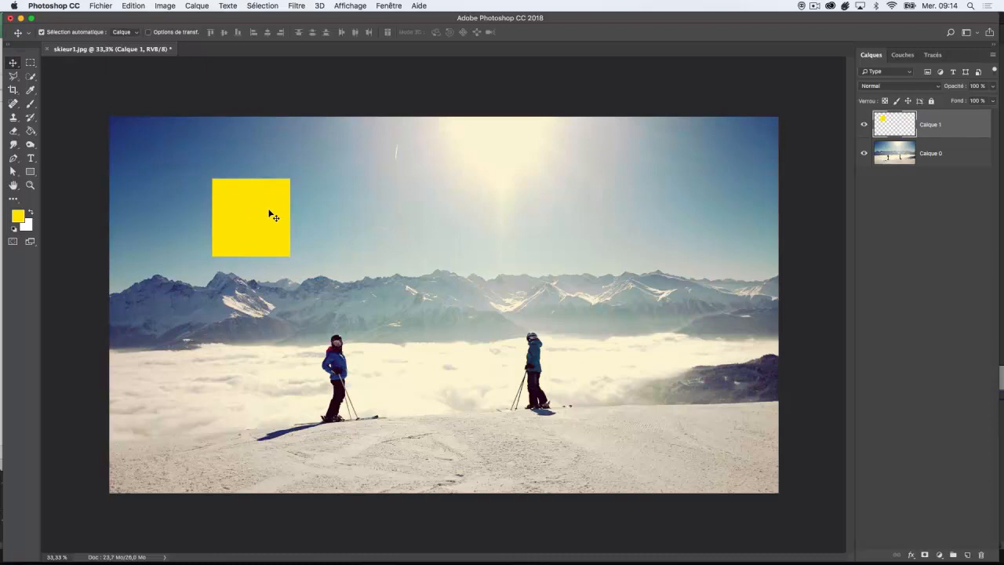
{"action": "key", "text": "BackSpace"}
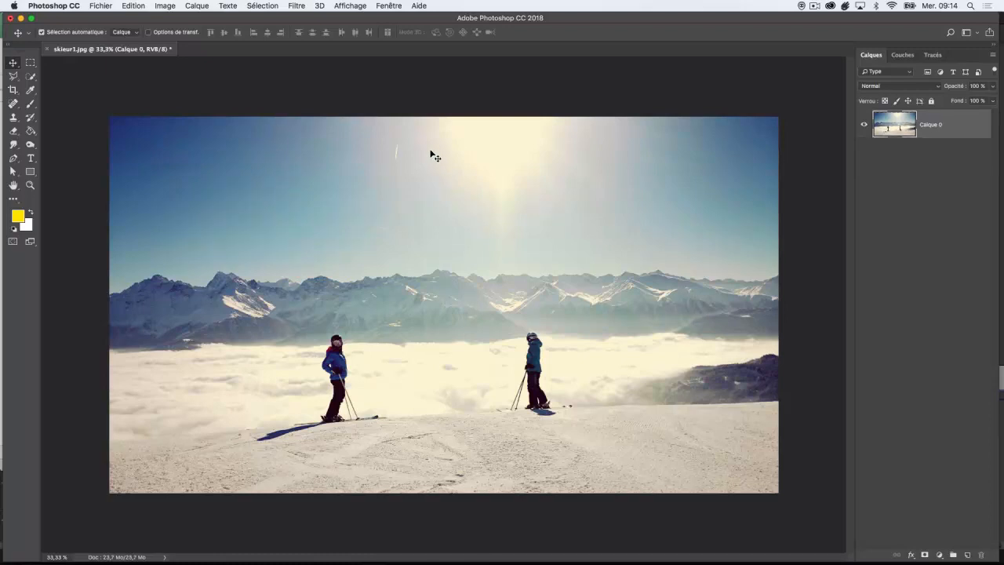
Step: Try selecting a single pixel row across the sky with the Single Row Marquee tool, and clear the selection
{"action": "left_click_drag", "start_coordinate": [30, 63], "coordinate": [54, 73]}
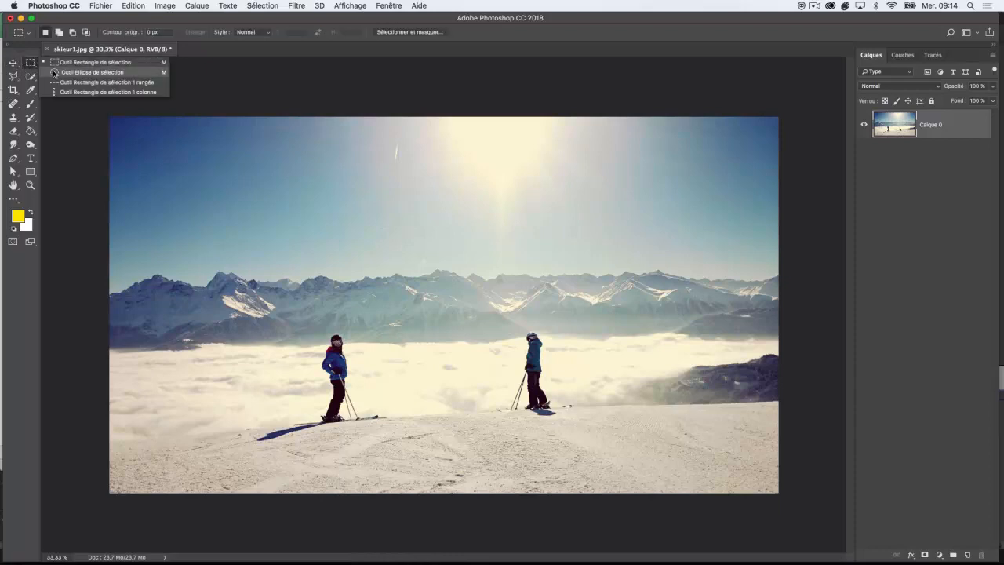
{"action": "left_click", "coordinate": [63, 83]}
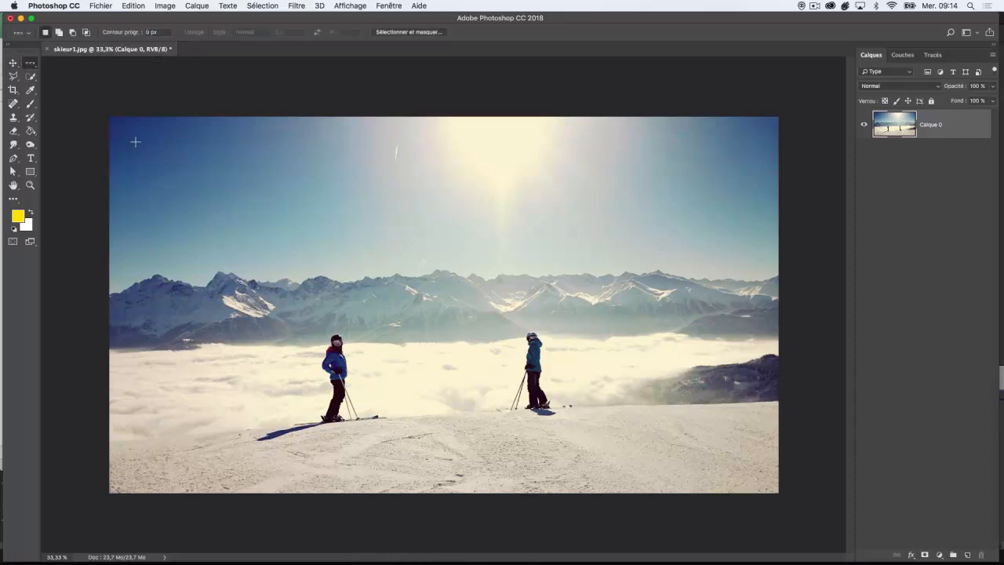
{"action": "left_click_drag", "start_coordinate": [135, 142], "coordinate": [151, 240]}
{"action": "key", "text": "super+d"}
Step: Select a thin horizontal strip across the upper sky with the Rectangular Marquee tool
{"action": "right_click", "coordinate": [32, 62]}
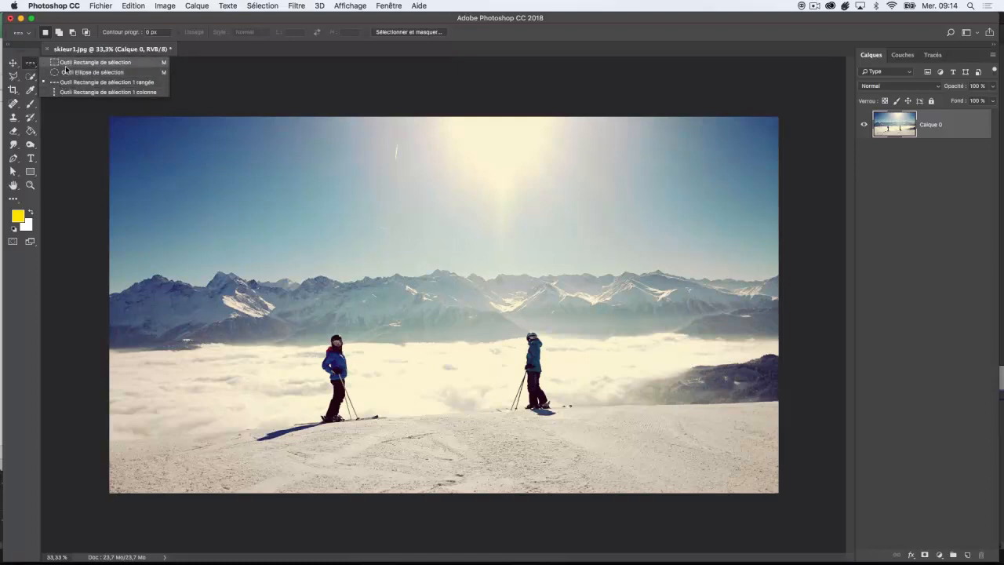
{"action": "left_click", "coordinate": [69, 62]}
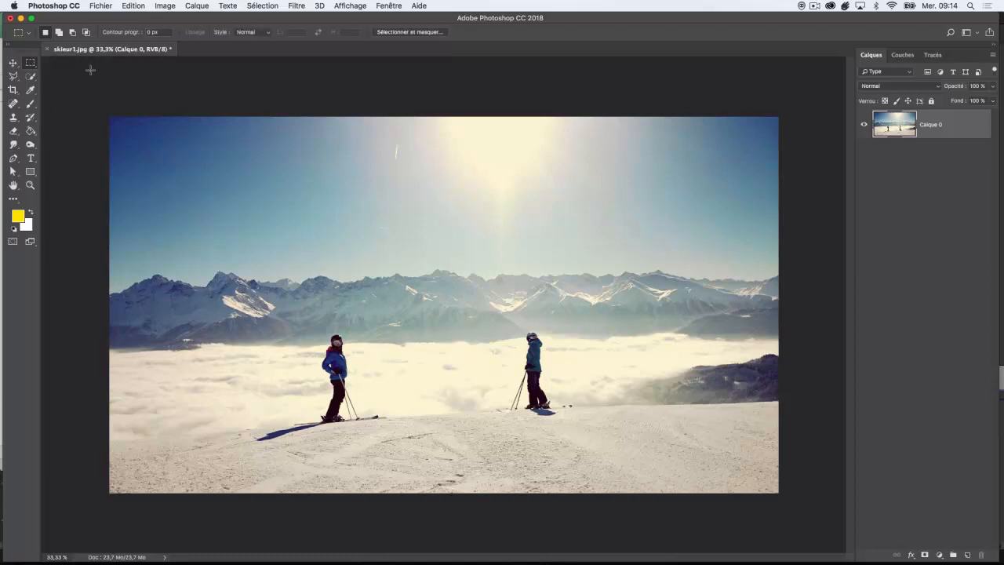
{"action": "left_click_drag", "start_coordinate": [149, 144], "coordinate": [722, 154]}
Step: Set the feather to 20 px and select a wide horizontal band in the sky above the mountains
{"action": "left_click", "coordinate": [149, 32]}
{"action": "type", "text": "20"}
{"action": "left_click_drag", "start_coordinate": [200, 195], "coordinate": [661, 233]}
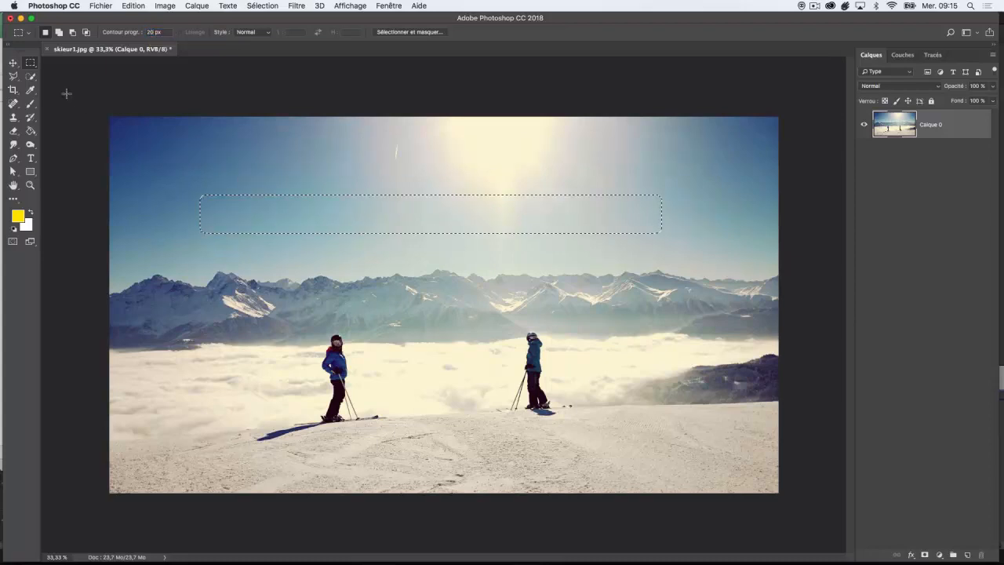
Step: Try moving the feathered band down onto the sea of clouds, and undo the move
{"action": "left_click", "coordinate": [13, 63]}
{"action": "left_click_drag", "start_coordinate": [246, 221], "coordinate": [185, 388]}
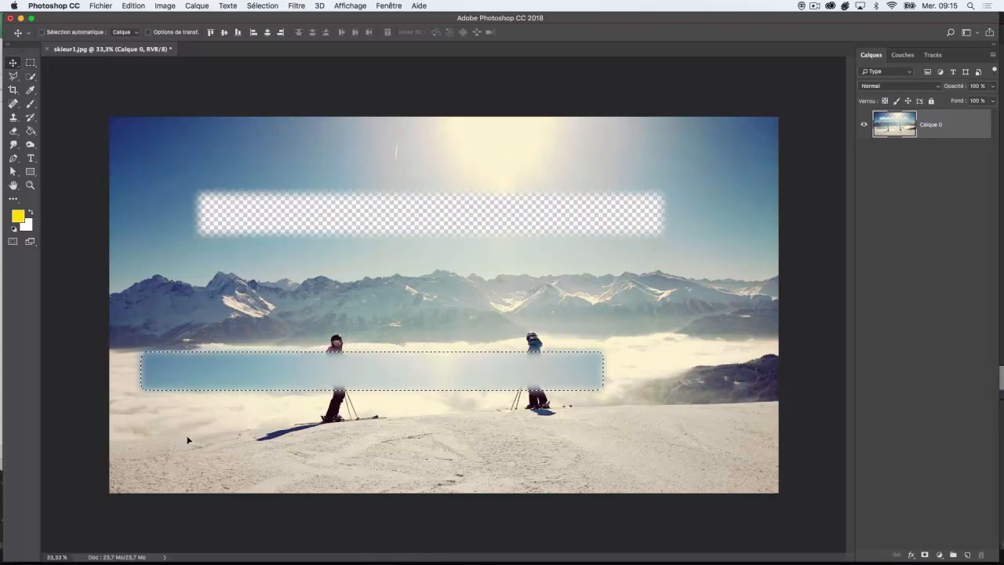
{"action": "key", "text": "super+d"}
{"action": "key", "text": "alt+super+z"}
{"action": "key", "text": "alt+super+z"}
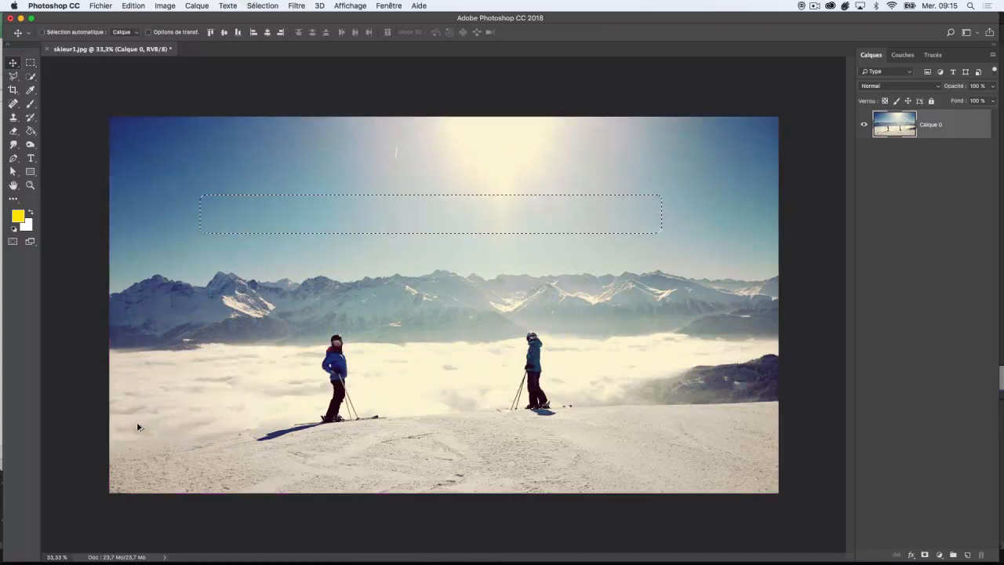
Step: Add a feathered band just below the thin strip and four separate rectangles over the mountains to the selection
{"action": "left_click", "coordinate": [31, 64]}
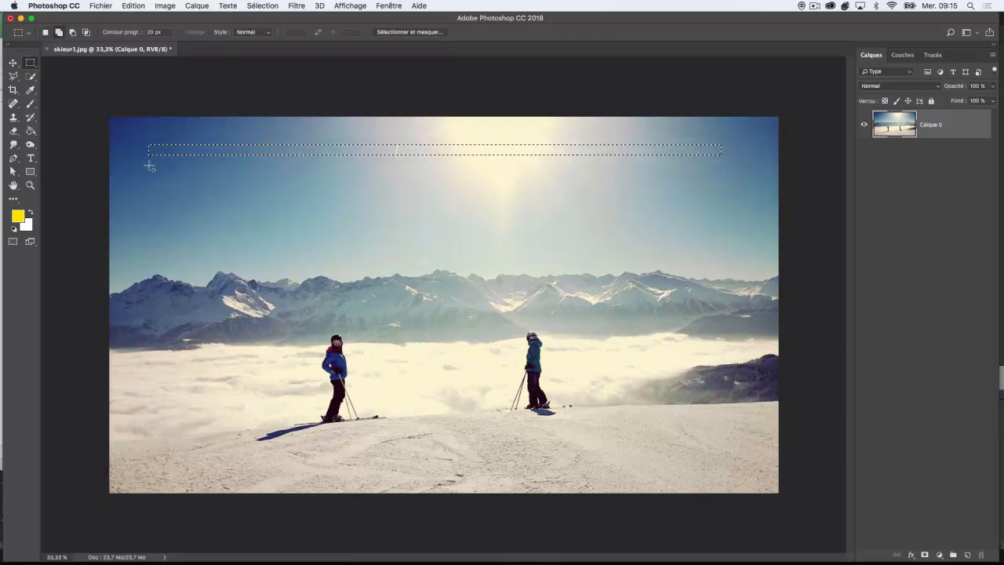
{"action": "left_click_drag", "start_coordinate": [149, 165], "coordinate": [309, 203]}
{"action": "left_click_drag", "start_coordinate": [612, 201], "coordinate": [612, 200]}
{"action": "left_click_drag", "start_coordinate": [523, 230], "coordinate": [428, 305]}
{"action": "left_click_drag", "start_coordinate": [280, 249], "coordinate": [228, 312]}
{"action": "left_click_drag", "start_coordinate": [338, 241], "coordinate": [367, 304]}
{"action": "left_click_drag", "start_coordinate": [613, 226], "coordinate": [700, 312]}
Step: Try moving the combined selection slightly across the photo, and undo the move and all the rectangular selections
{"action": "left_click", "coordinate": [14, 63]}
{"action": "left_click_drag", "start_coordinate": [185, 167], "coordinate": [209, 178]}
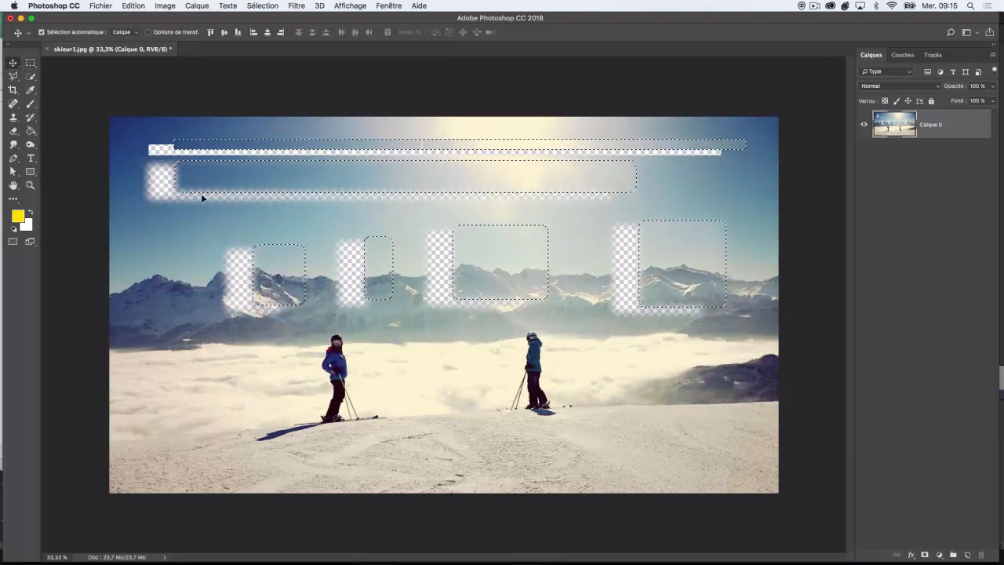
{"action": "key", "text": "super+z"}
{"action": "key", "text": "alt+super+z"}
{"action": "key", "text": "alt+super+z"}
{"action": "key", "text": "alt+super+z"}
{"action": "key", "text": "alt+super+z"}
{"action": "key", "text": "alt+super+z"}
{"action": "key", "text": "alt+super+z"}
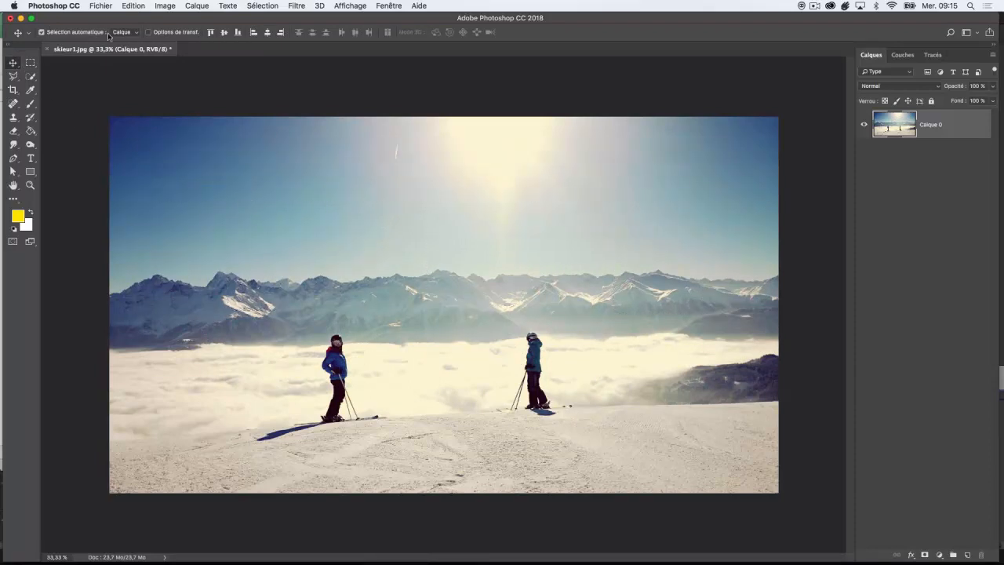
Step: Reset the feather to 0, select a large rectangle in the sky, and subtract a smaller rectangle from its upper edge
{"action": "key", "text": "m"}
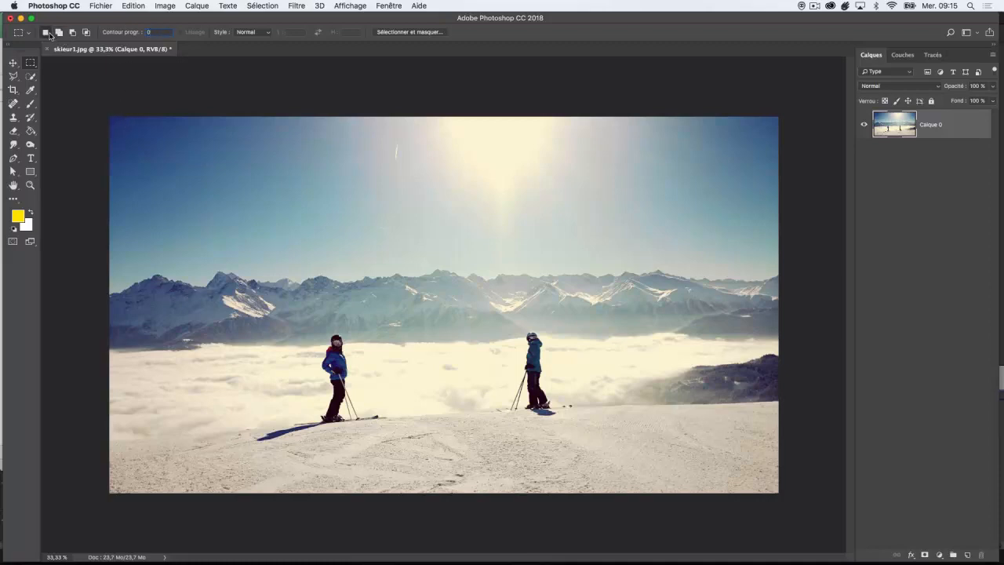
{"action": "left_click_drag", "start_coordinate": [264, 161], "coordinate": [509, 251]}
{"action": "left_click", "coordinate": [73, 33]}
{"action": "left_click_drag", "start_coordinate": [353, 129], "coordinate": [436, 216]}
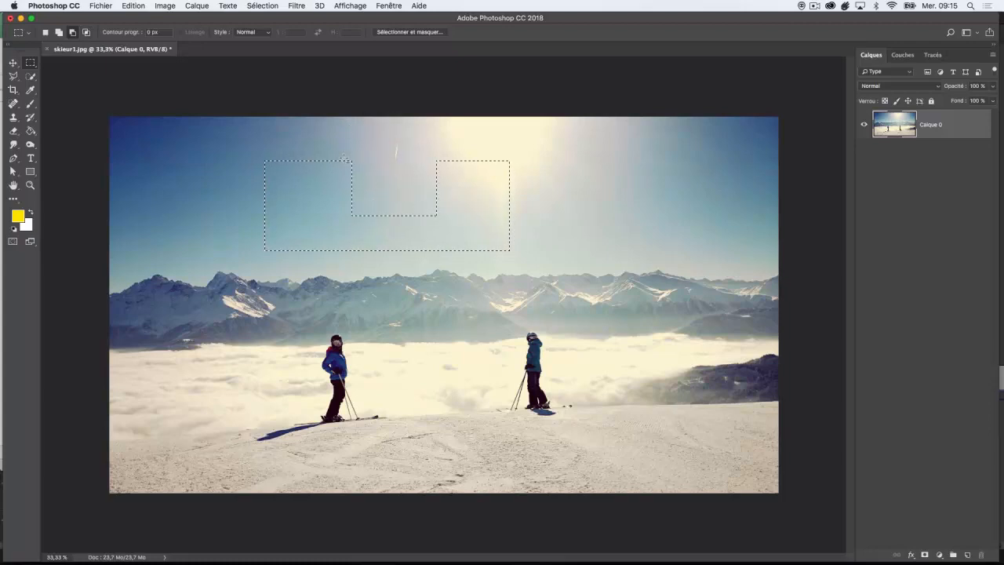
Step: Try moving the notched selection toward the right side of the sky, and undo the move
{"action": "left_click", "coordinate": [13, 62]}
{"action": "left_click_drag", "start_coordinate": [328, 184], "coordinate": [560, 236]}
{"action": "key", "text": "super+z"}
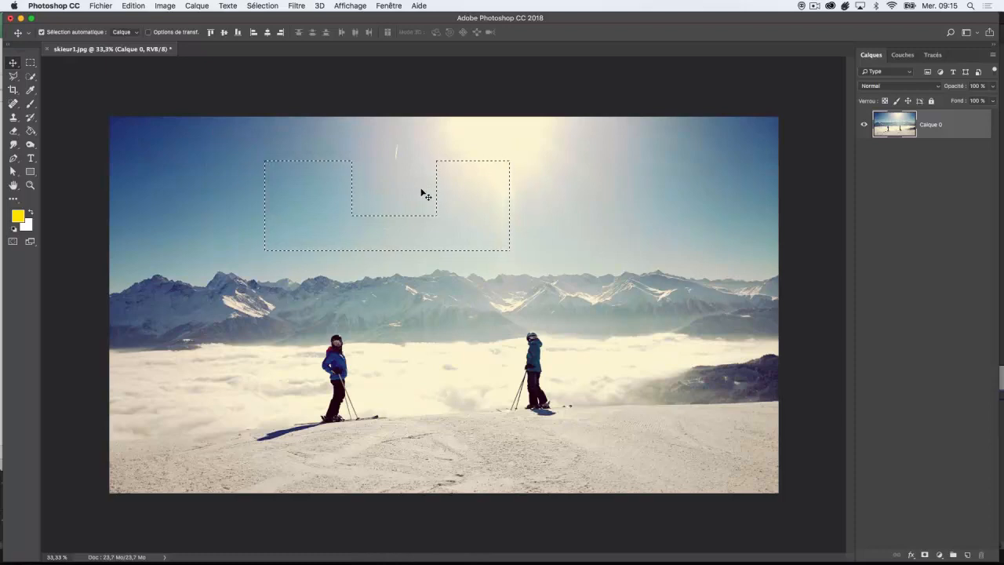
Step: Select a circle in the blue sky with the Elliptical Marquee tool and subtract its upper part to leave a crescent
{"action": "left_click", "coordinate": [30, 62]}
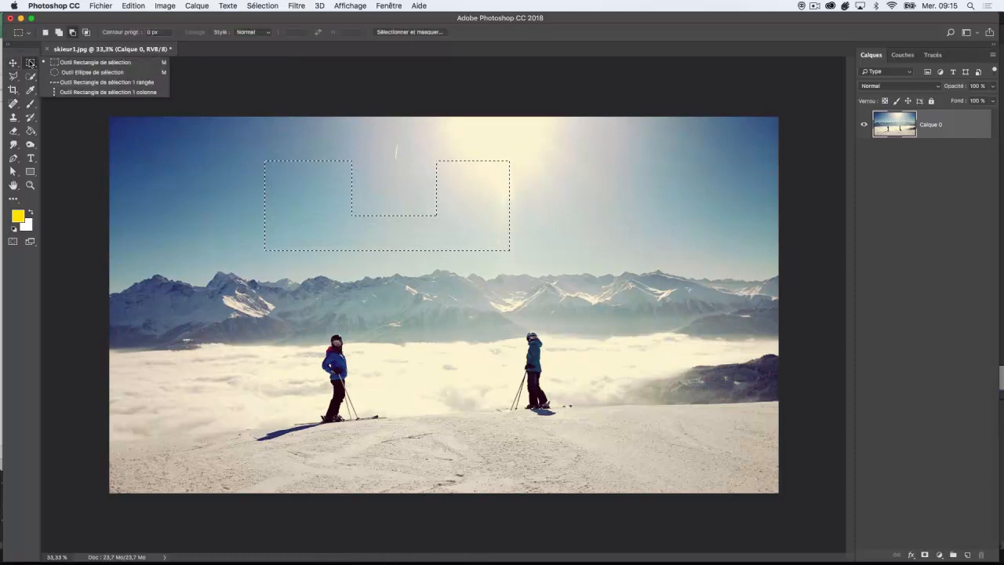
{"action": "left_click", "coordinate": [69, 73]}
{"action": "left_click_drag", "start_coordinate": [227, 149], "coordinate": [395, 263]}
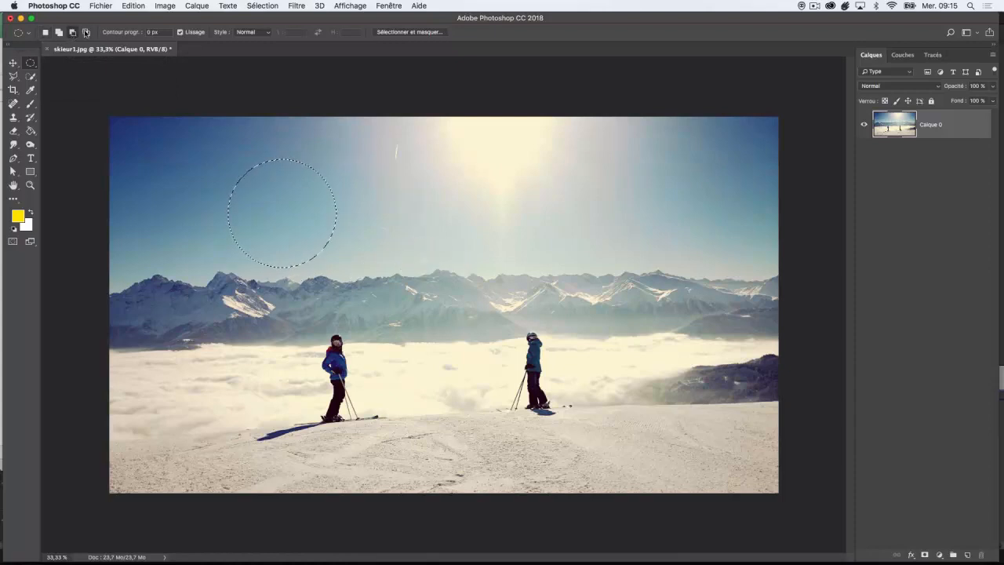
{"action": "left_click_drag", "start_coordinate": [360, 259], "coordinate": [261, 139]}
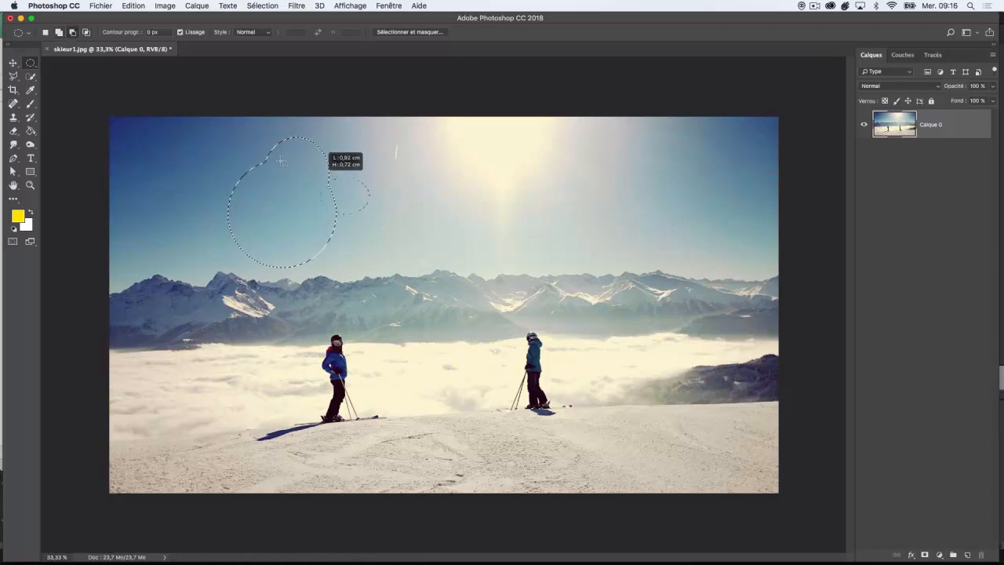
{"action": "left_click_drag", "start_coordinate": [280, 161], "coordinate": [232, 156]}
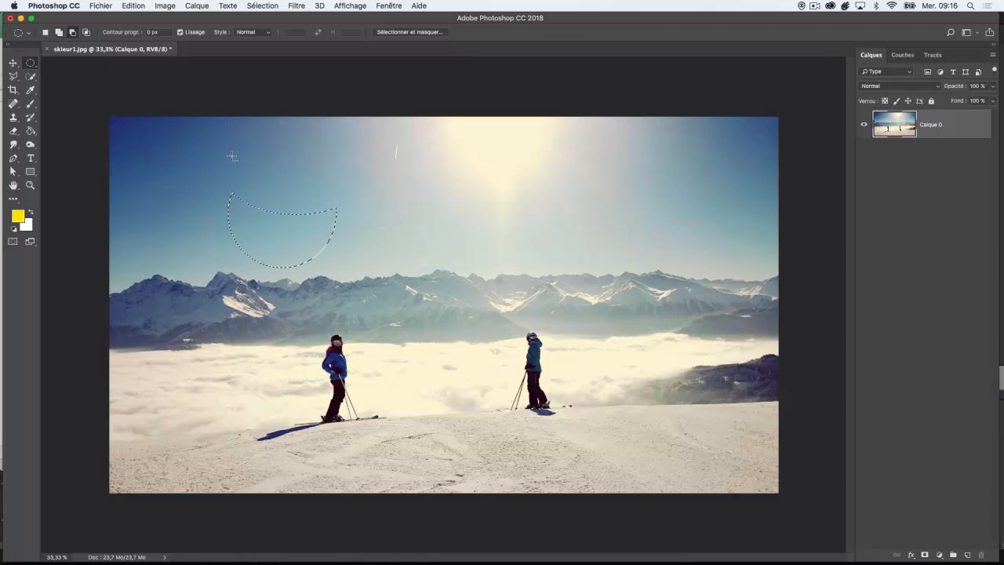
{"action": "left_click", "coordinate": [12, 63]}
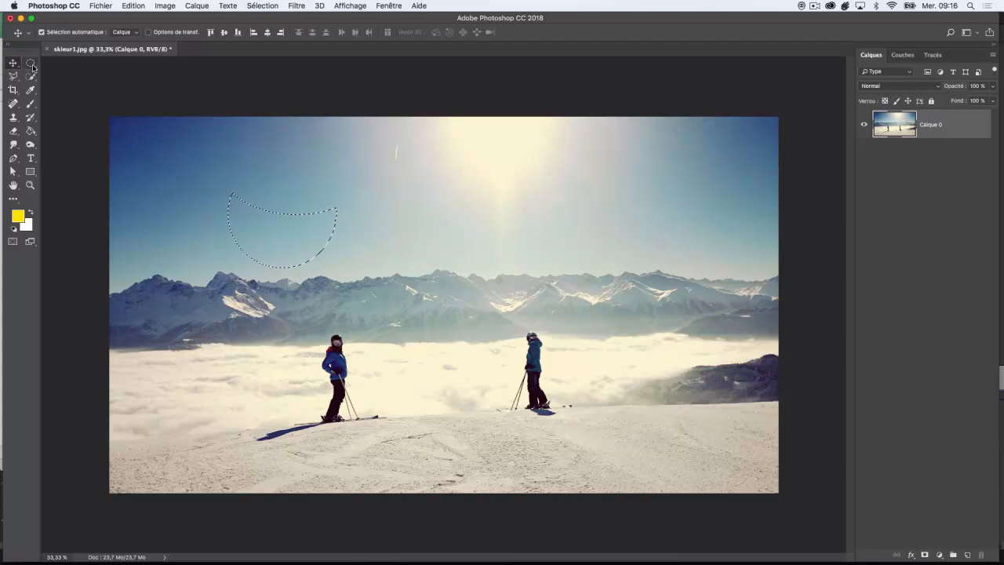